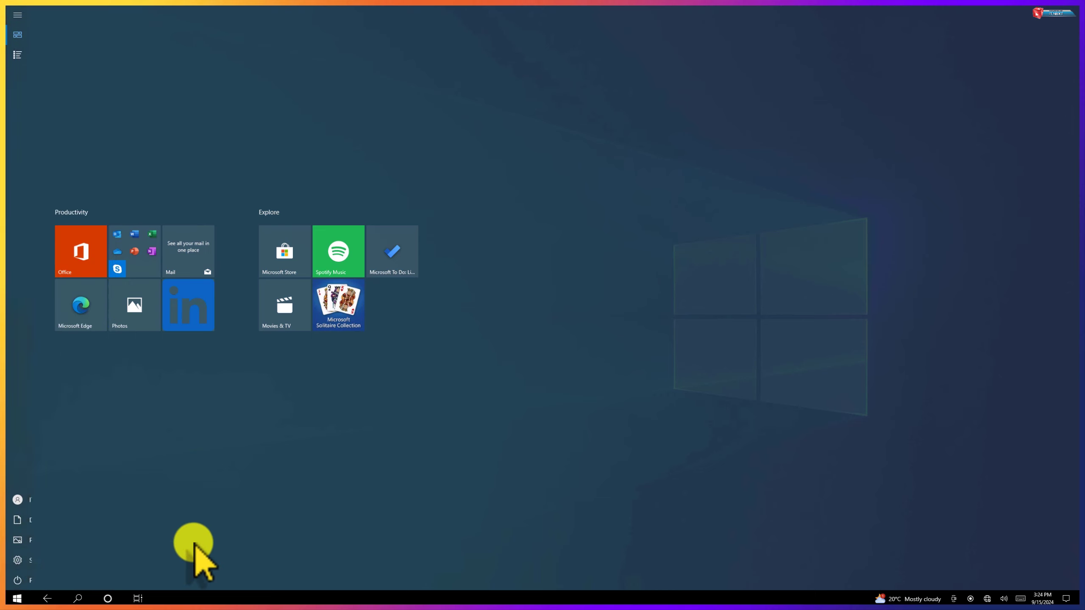
After briefly opening the power menu, open Settings from Start and go to System's Display page.
left_click(17, 580)
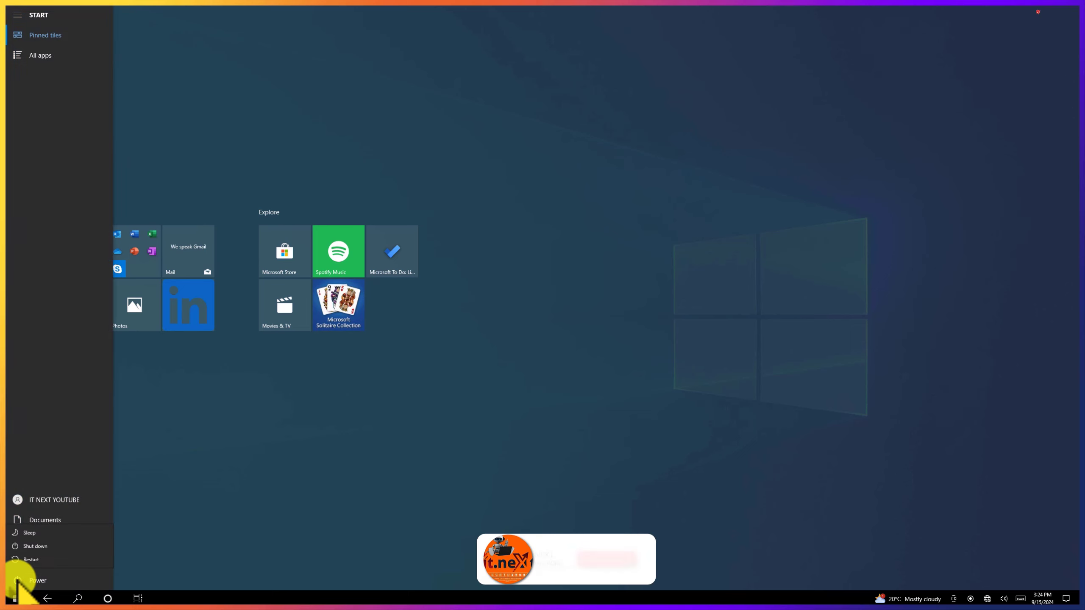
left_click(18, 580)
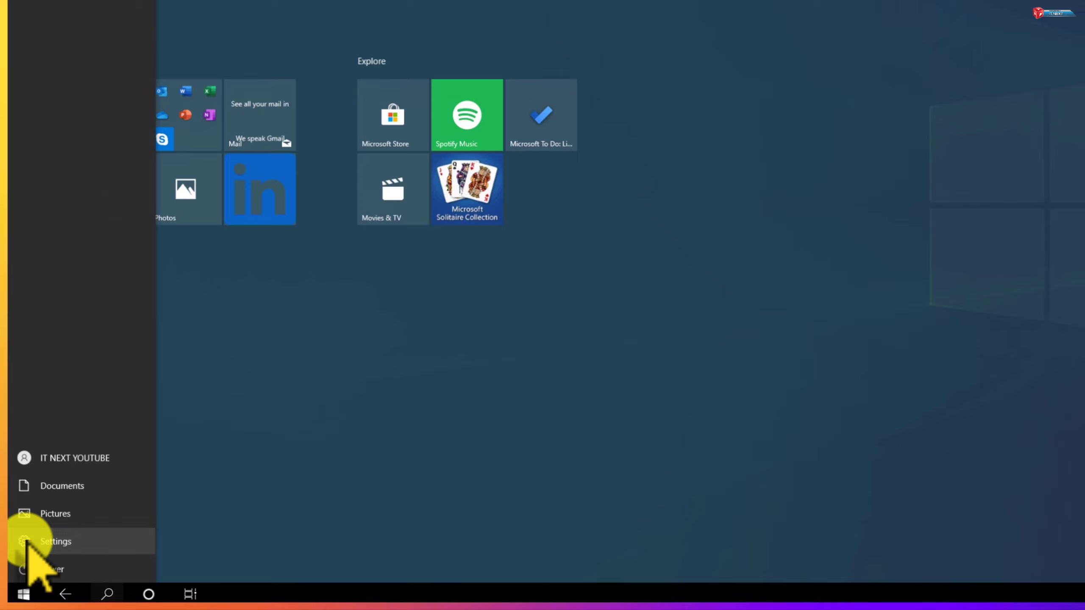
left_click(28, 542)
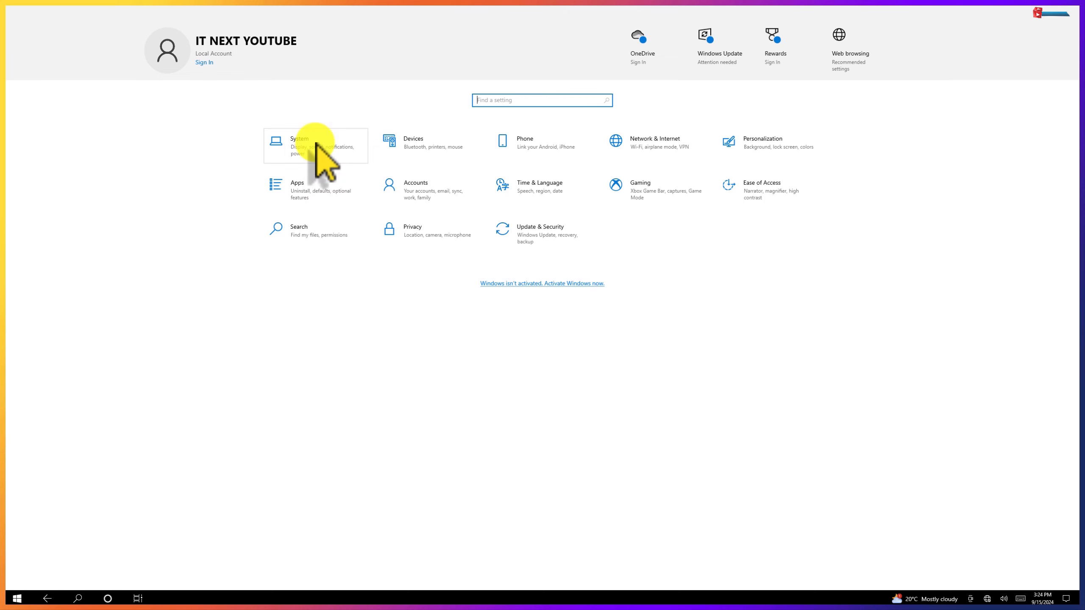
left_click(321, 155)
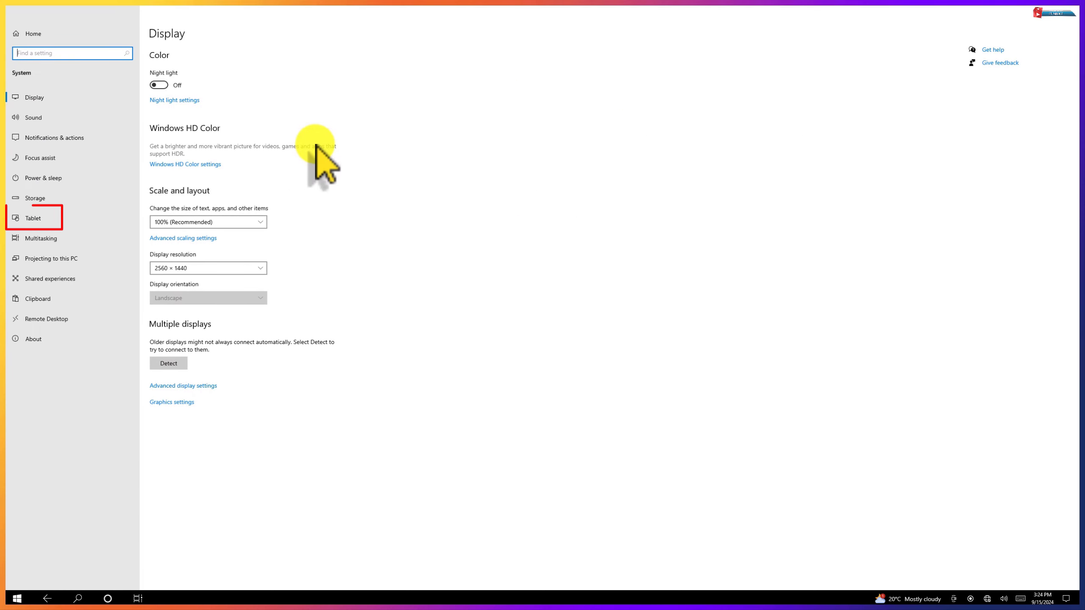
Turn Tablet mode Off in the additional tablet settings and return to the Tablet page.
left_click(29, 219)
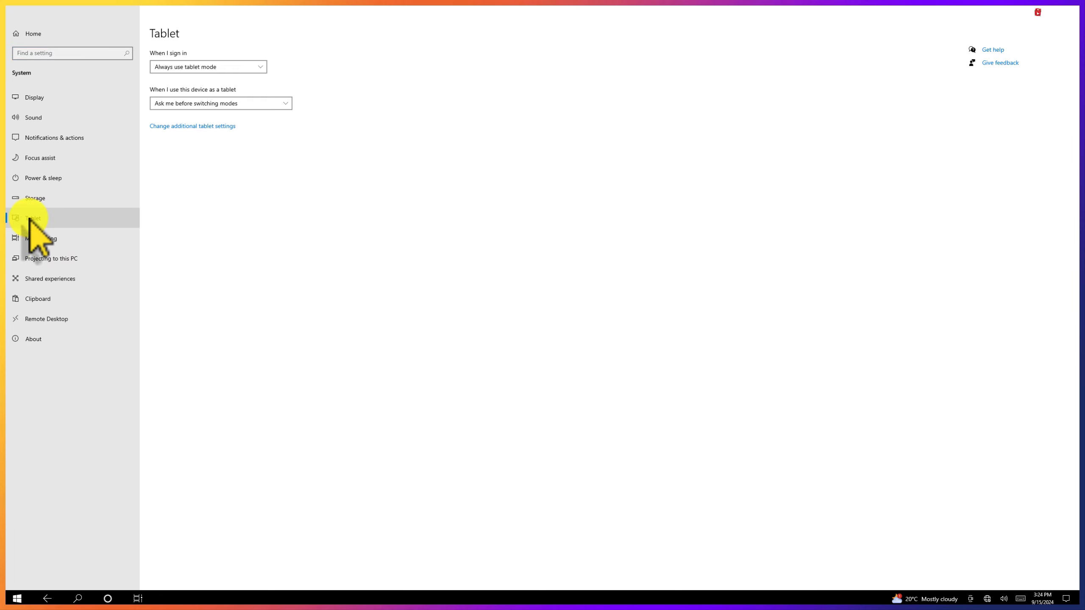
left_click(225, 129)
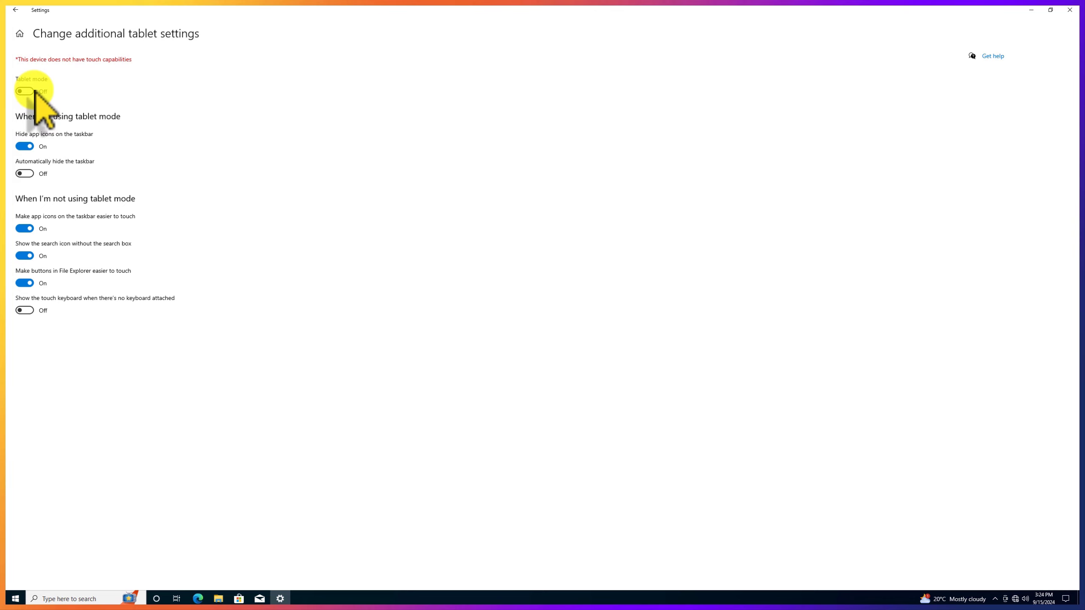
left_click(16, 9)
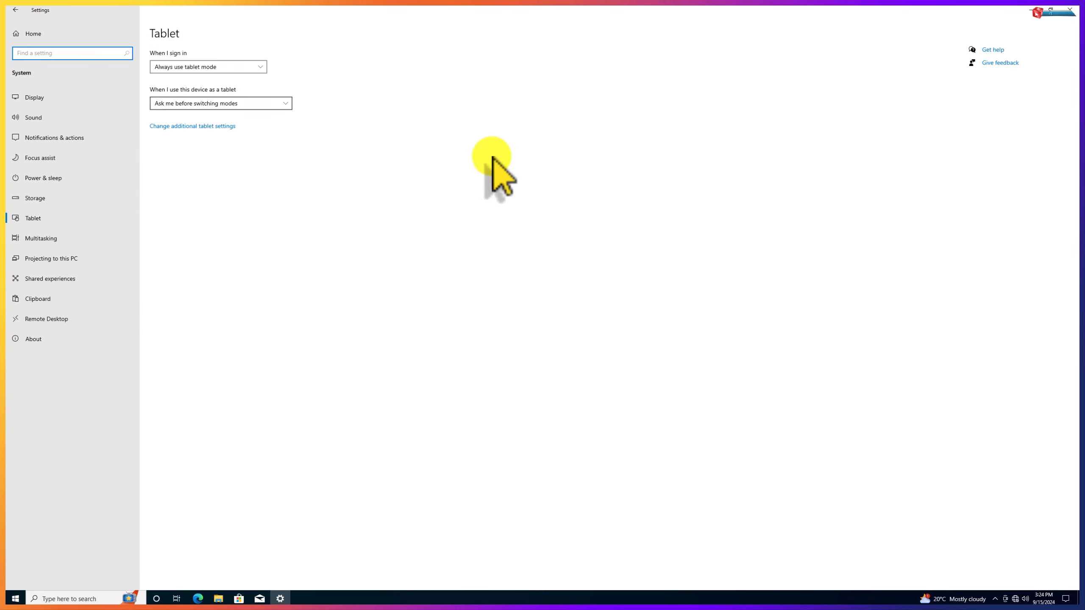
Close Settings, refresh the desktop, and open then close the regular Start menu.
left_click(1067, 20)
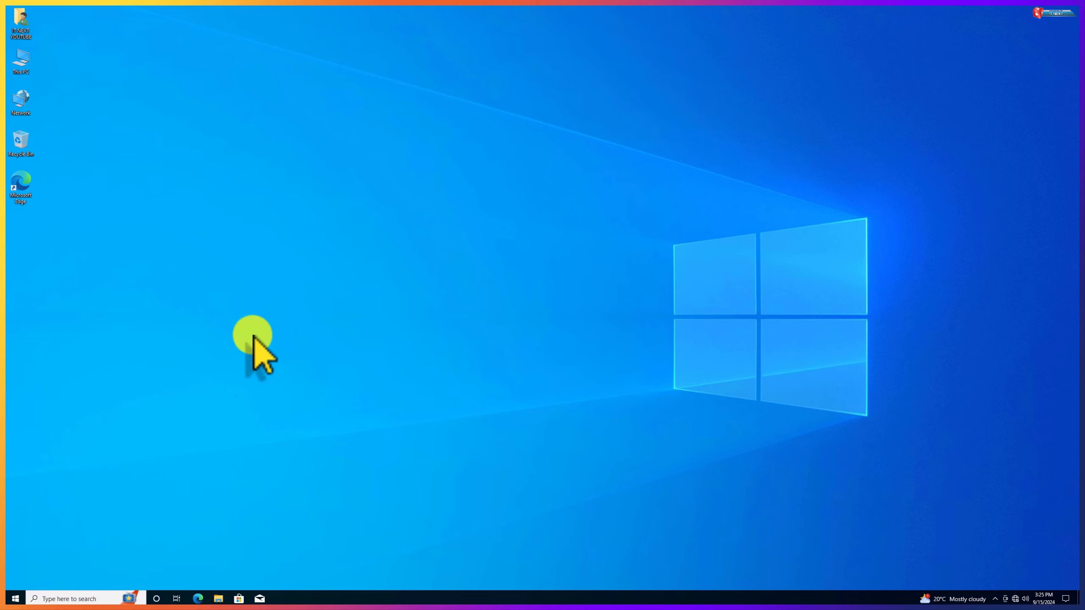
right_click(253, 352)
left_click(283, 380)
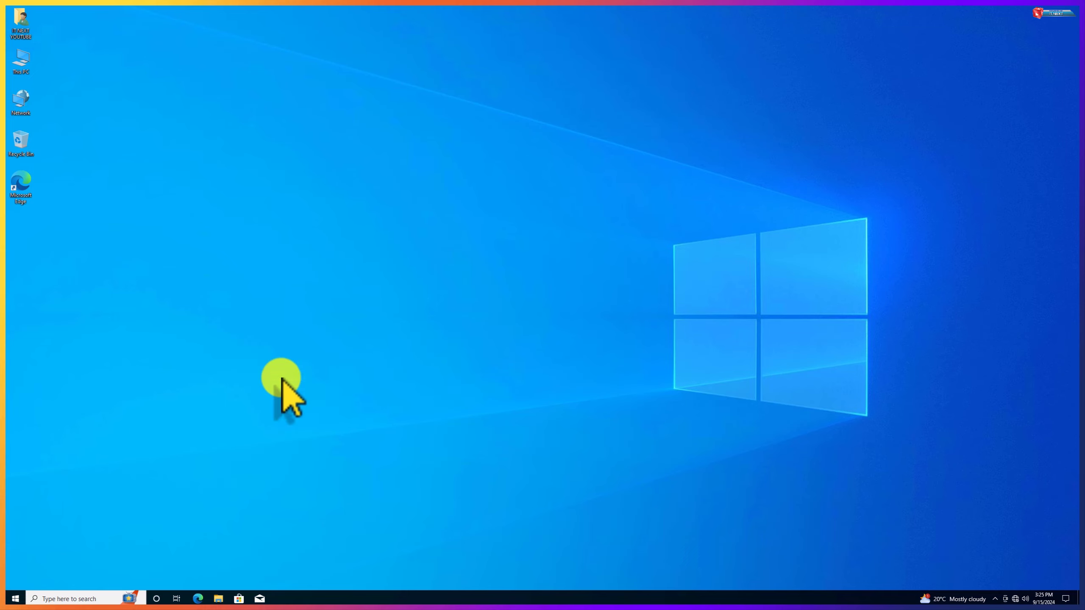
left_click(15, 599)
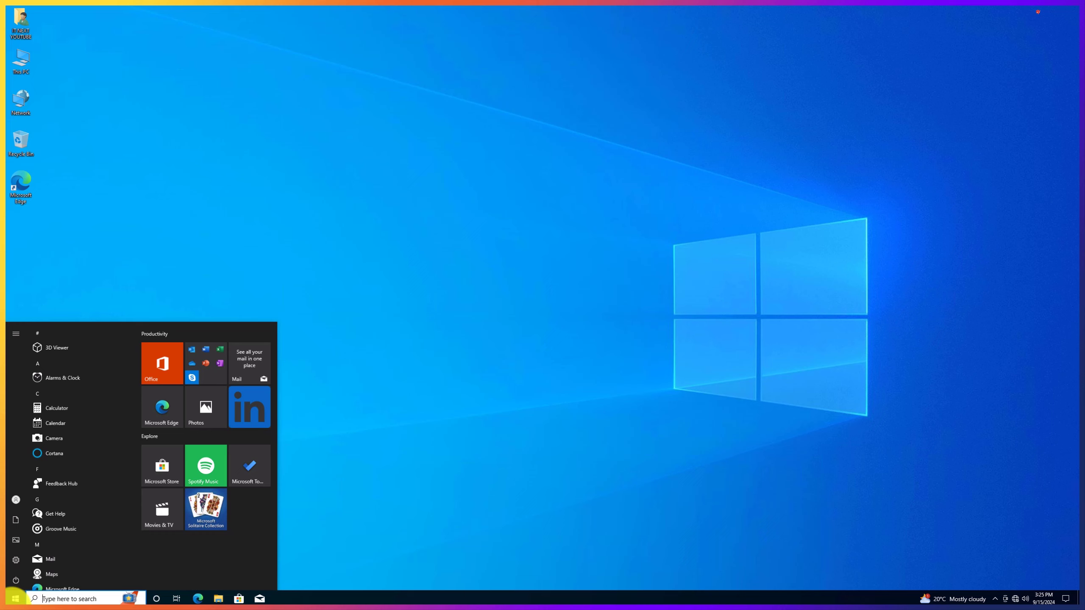
left_click(16, 598)
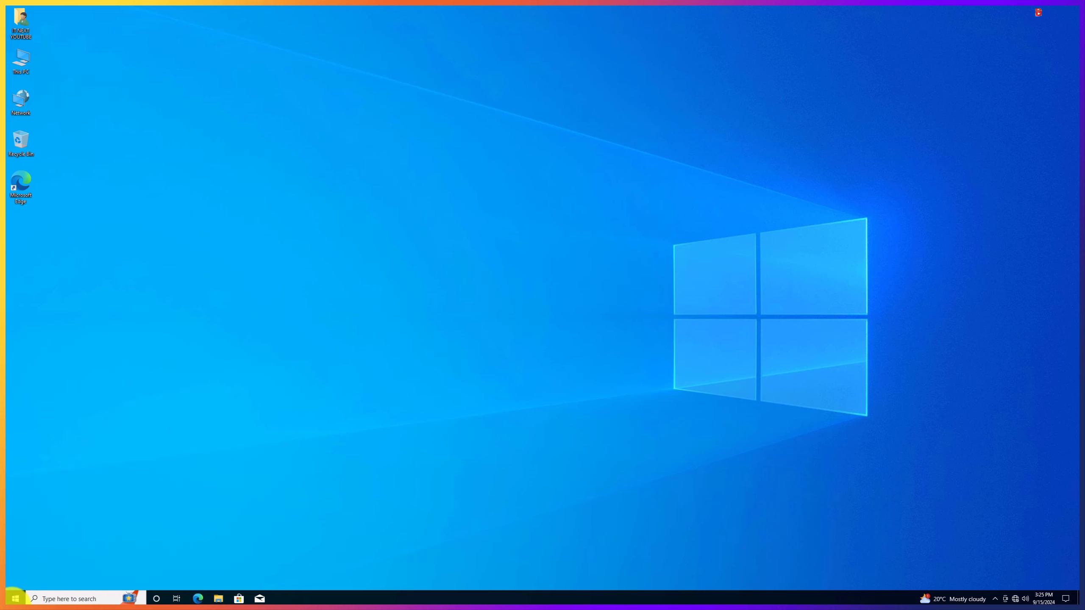